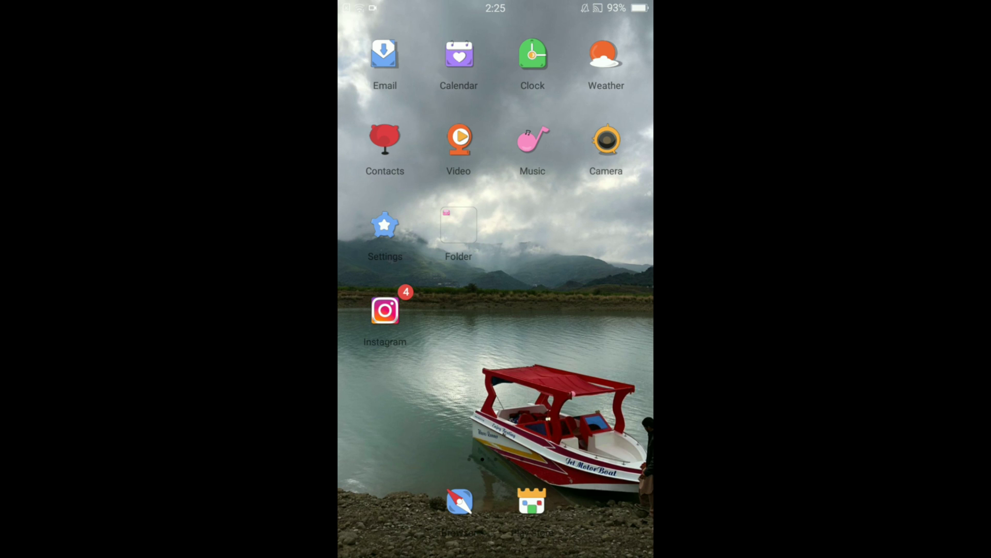
# - Launch Instagram and open the account's own profile with its posts and follower counts
pyautogui.click(385, 310)
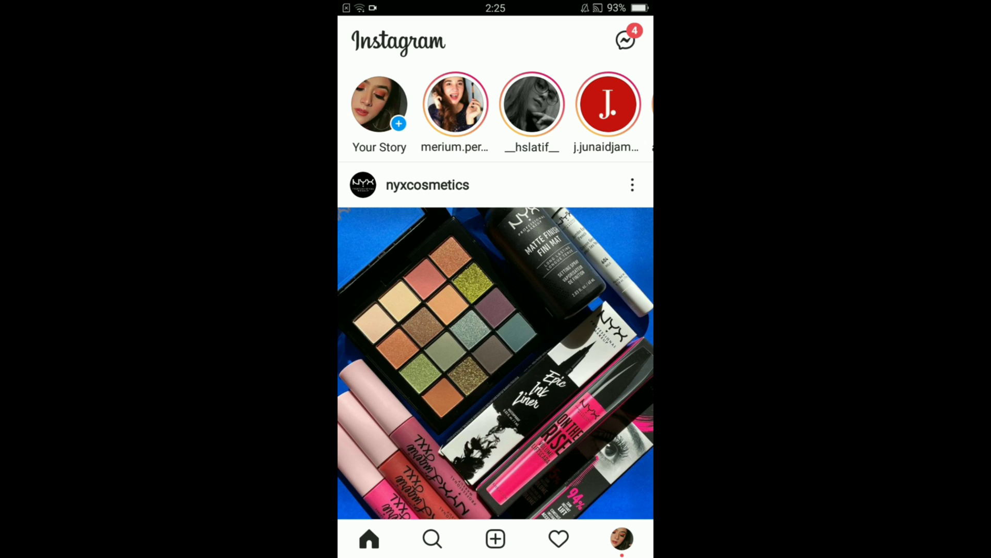
pyautogui.click(621, 539)
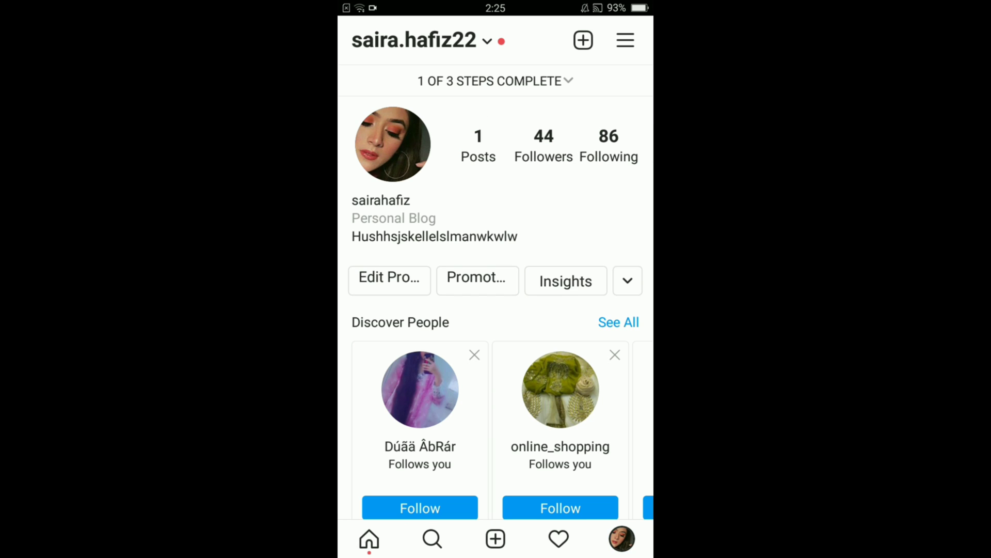
# - Go from the profile menu through Settings to Help, loading the Help Centre page
pyautogui.click(626, 40)
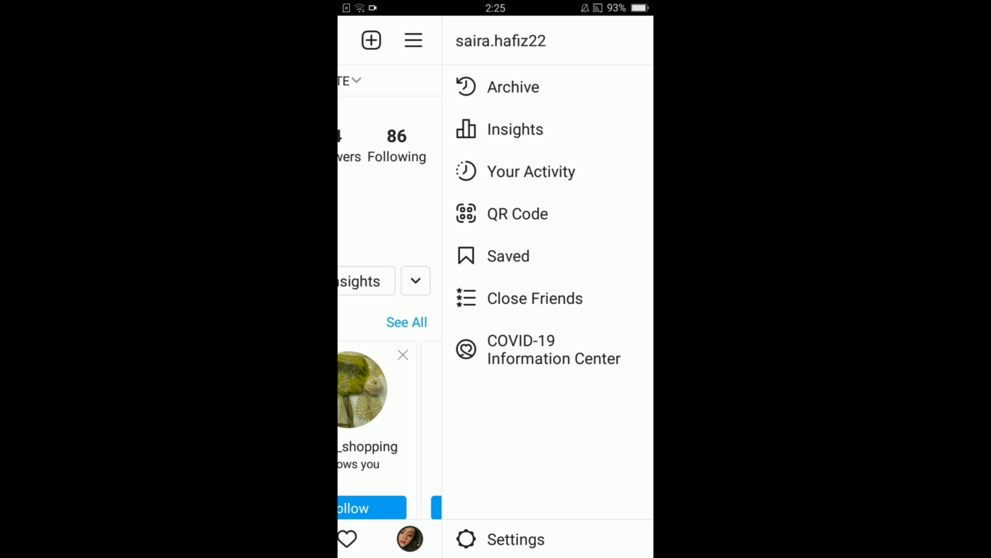
pyautogui.click(516, 540)
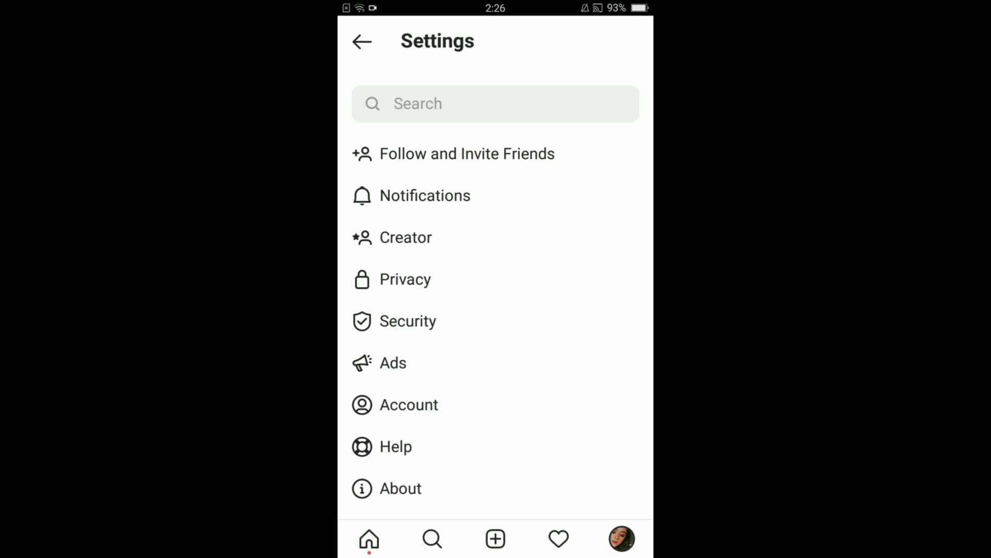
pyautogui.scroll(-2, 496, 310)
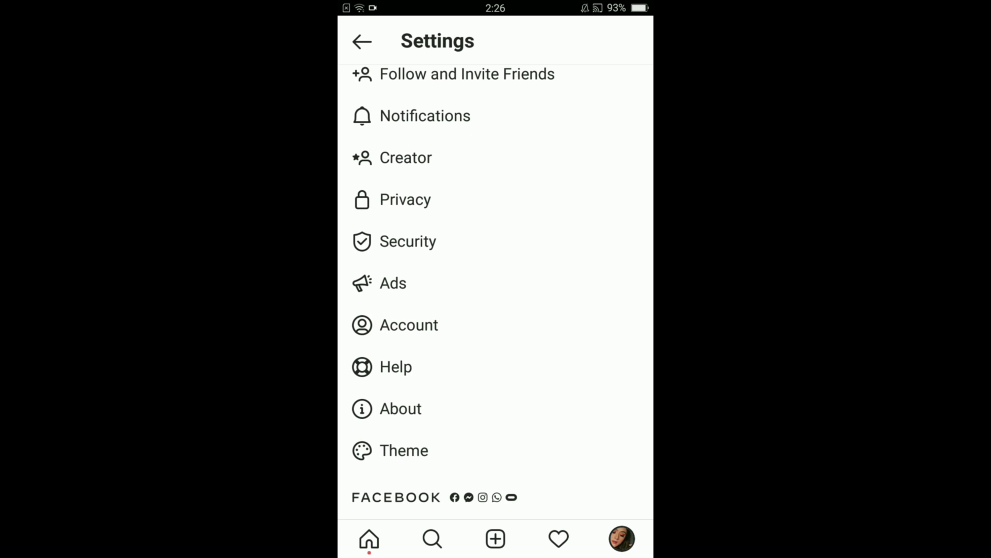
pyautogui.click(396, 366)
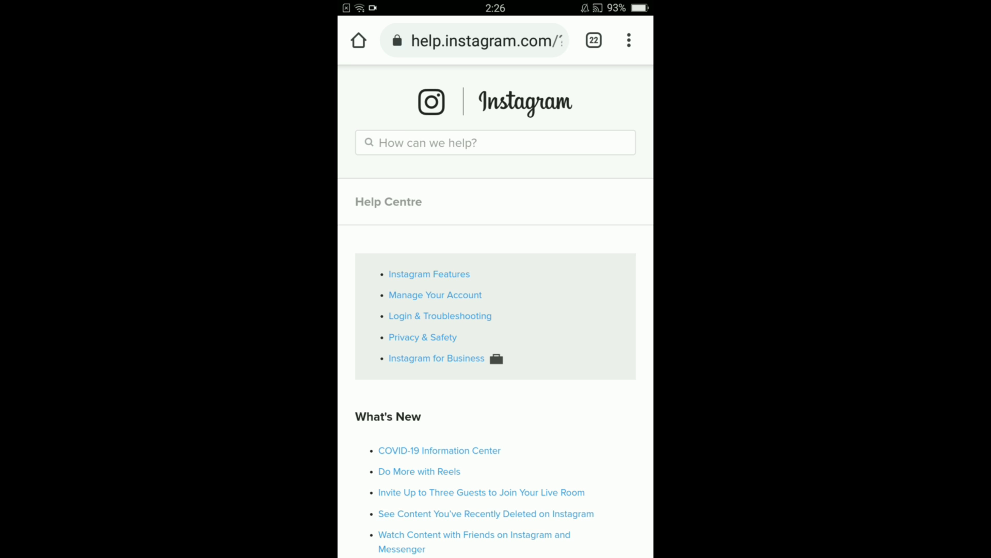
# - Search the Help Centre for 'Delete account' using the suggested query
pyautogui.click(496, 142)
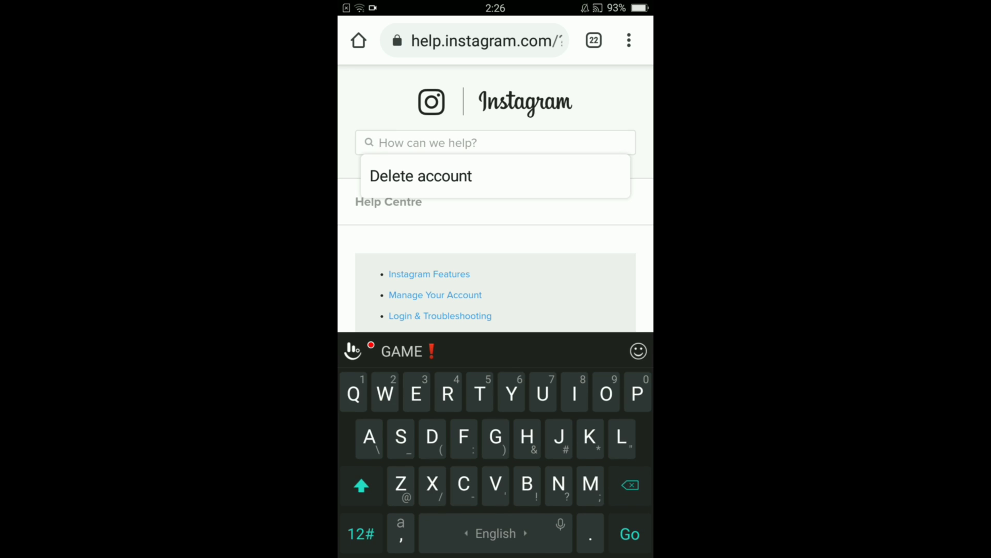
pyautogui.click(421, 176)
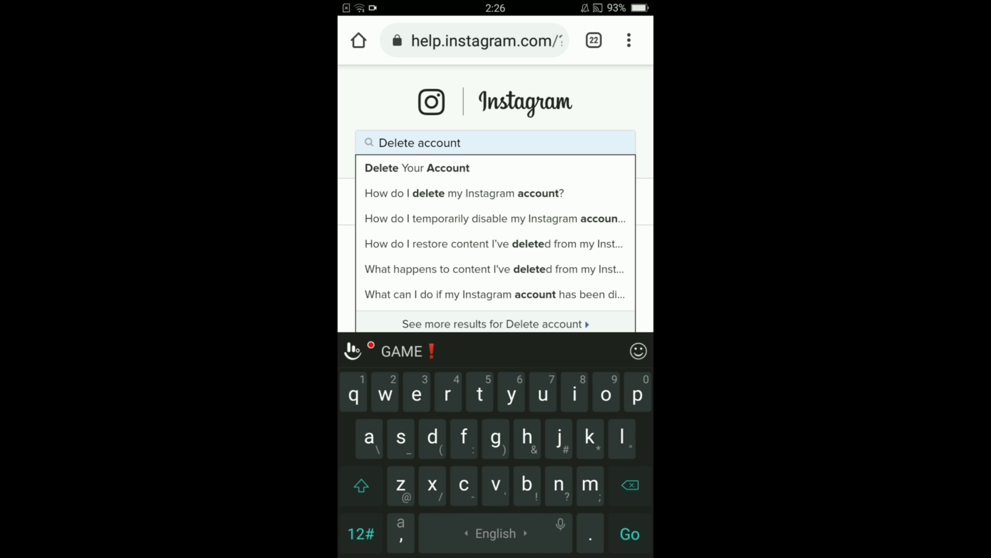
pyautogui.press('Return')
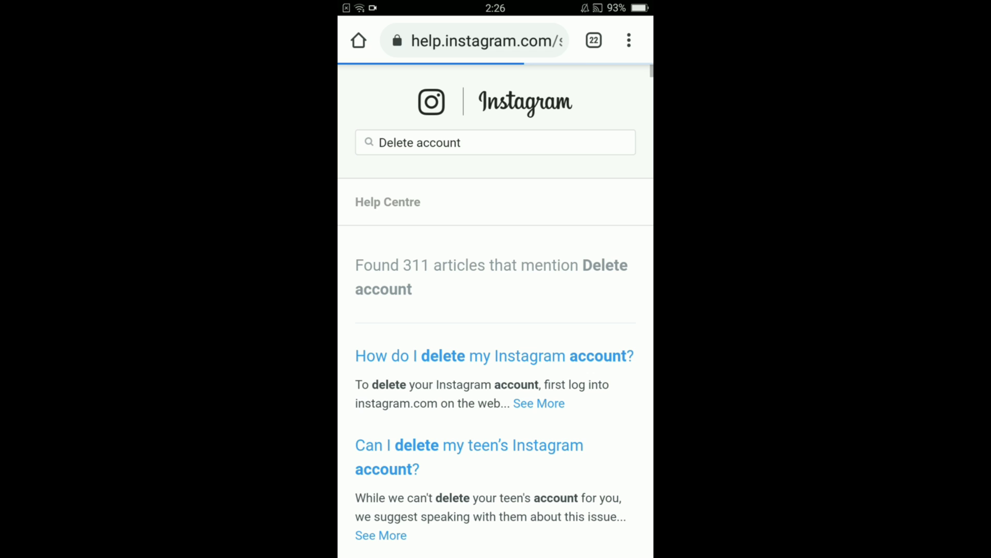
pyautogui.scroll(-2, 496, 310)
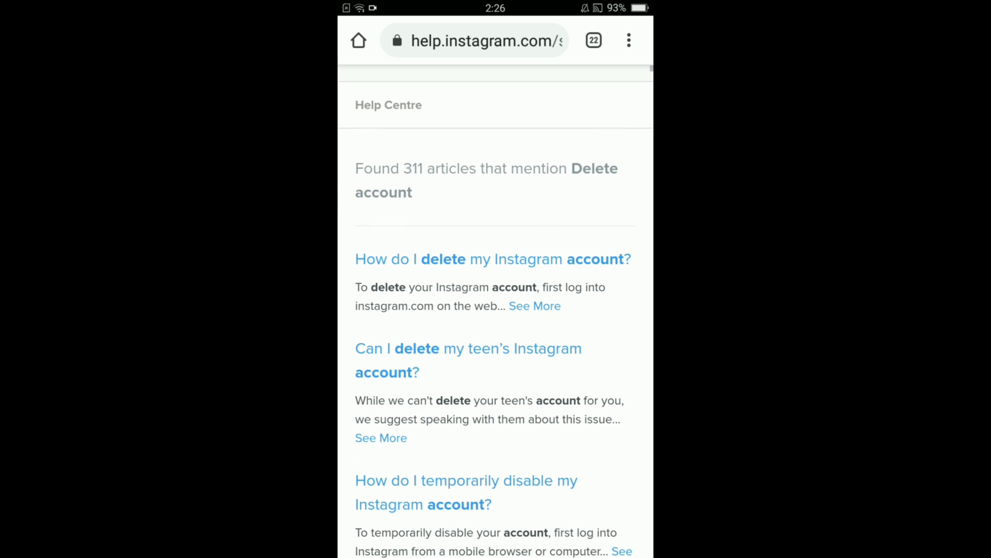
pyautogui.scroll(-1, 495, 310)
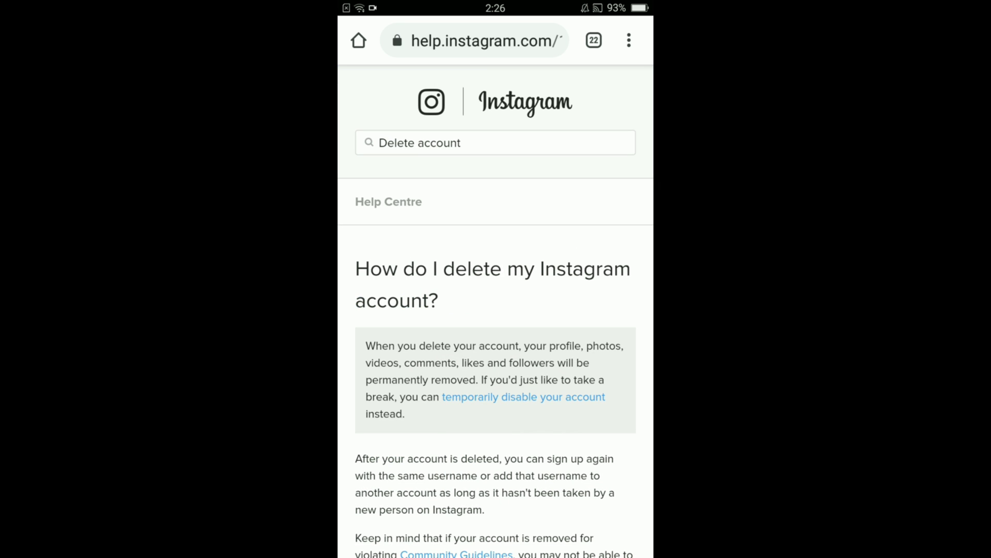
pyautogui.scroll(-1, 495, 310)
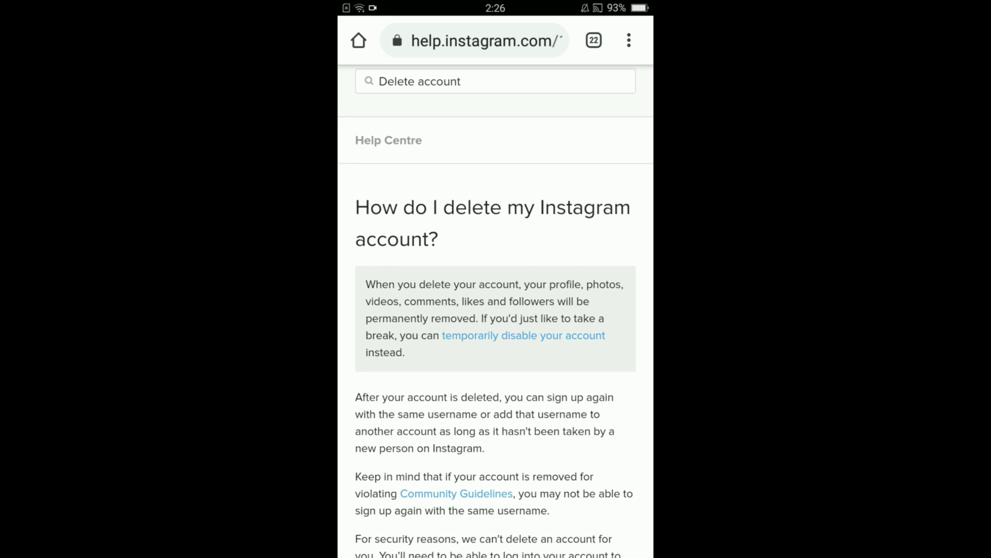
pyautogui.scroll(-5, 496, 310)
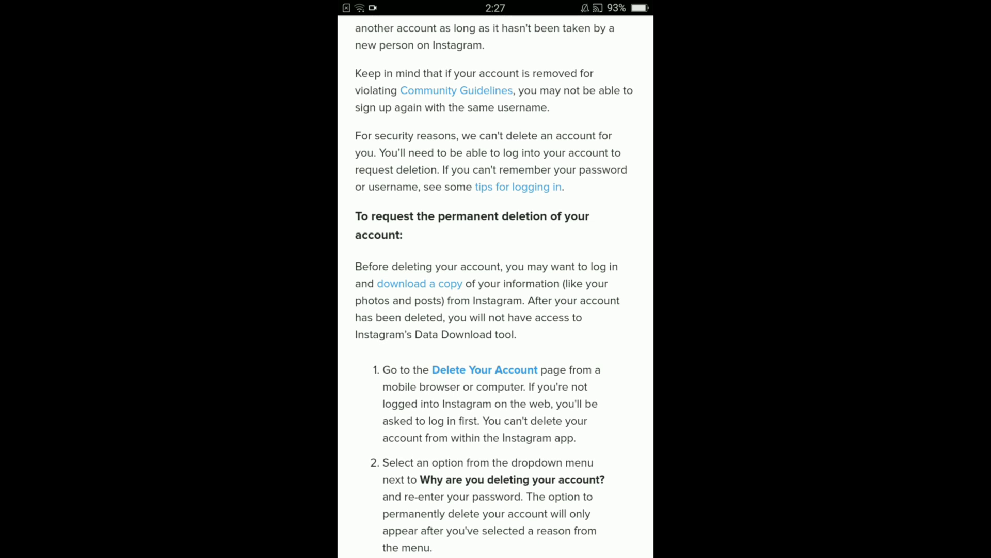
pyautogui.scroll(-1, 495, 287)
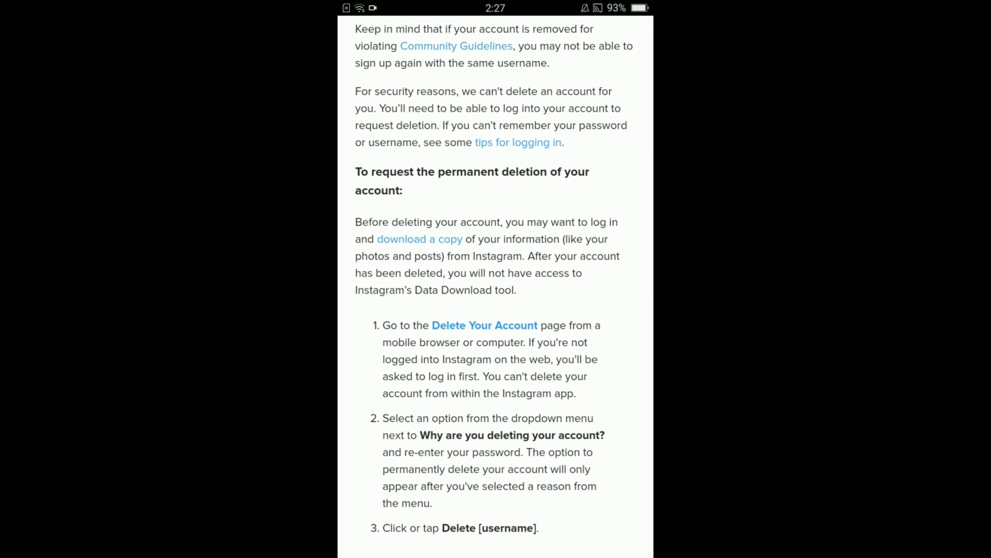
# - Follow the article's 'Delete Your Account' link to Instagram's web login page
pyautogui.click(485, 325)
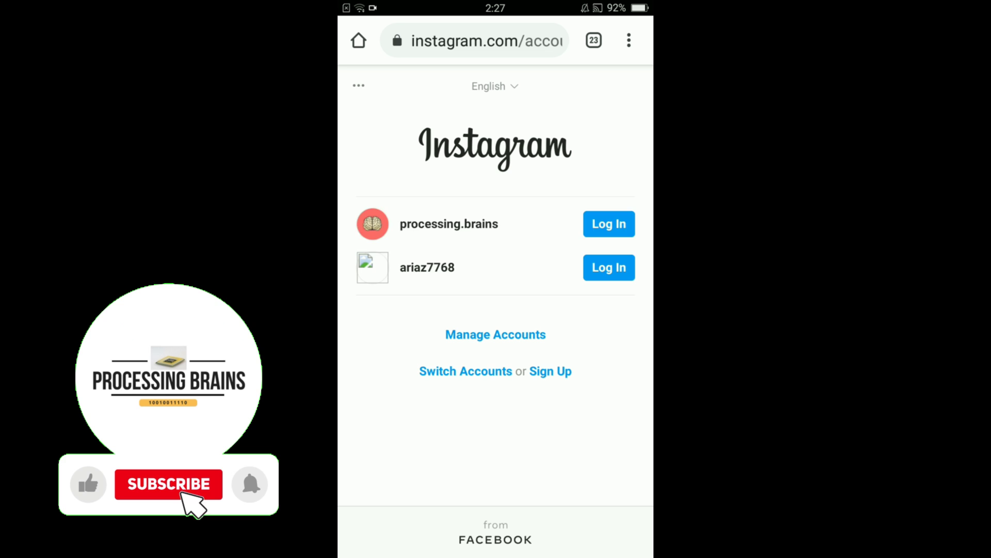
# - Log in with the first saved account to reach the Delete your account page
pyautogui.click(609, 223)
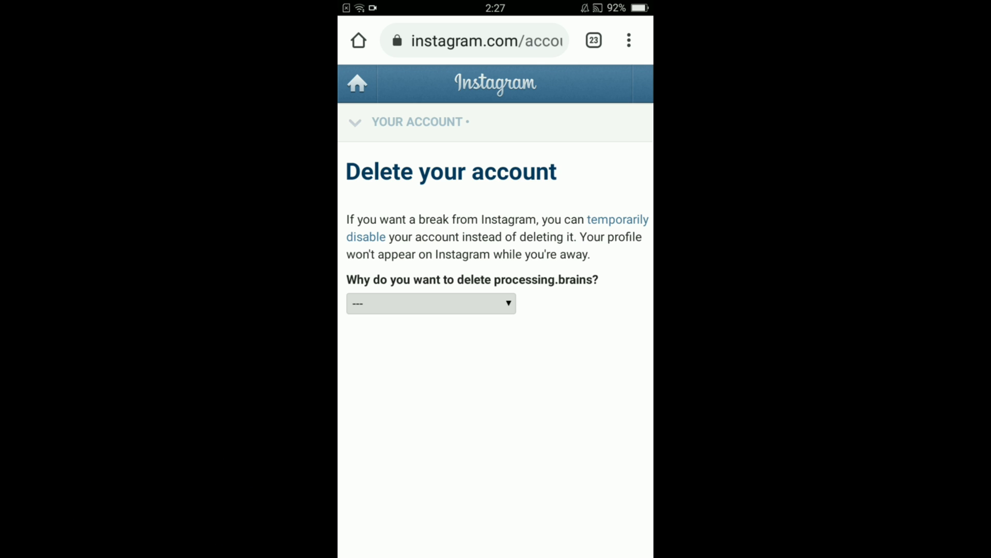
# - Choose 'Created a second account' as the deletion reason and focus the password field
pyautogui.click(430, 303)
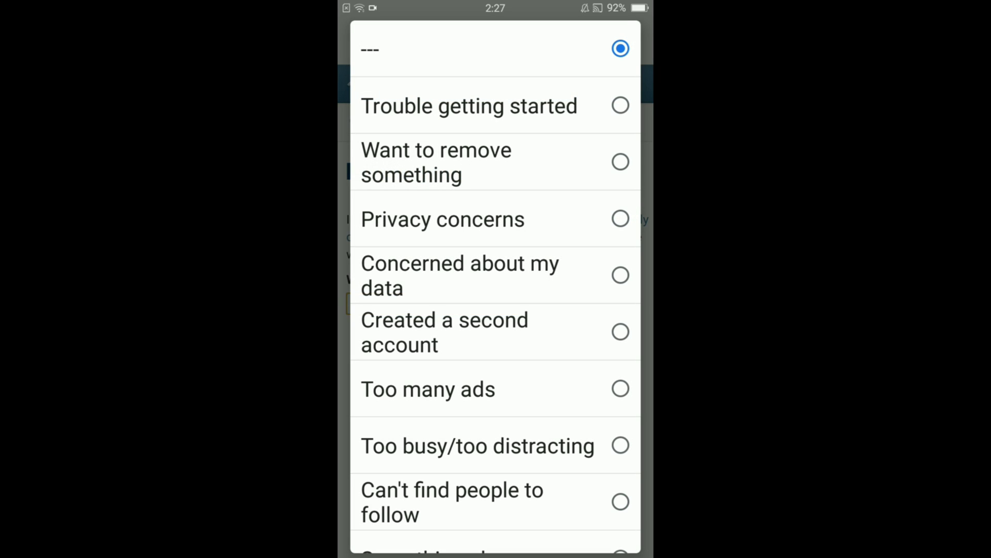
pyautogui.click(445, 332)
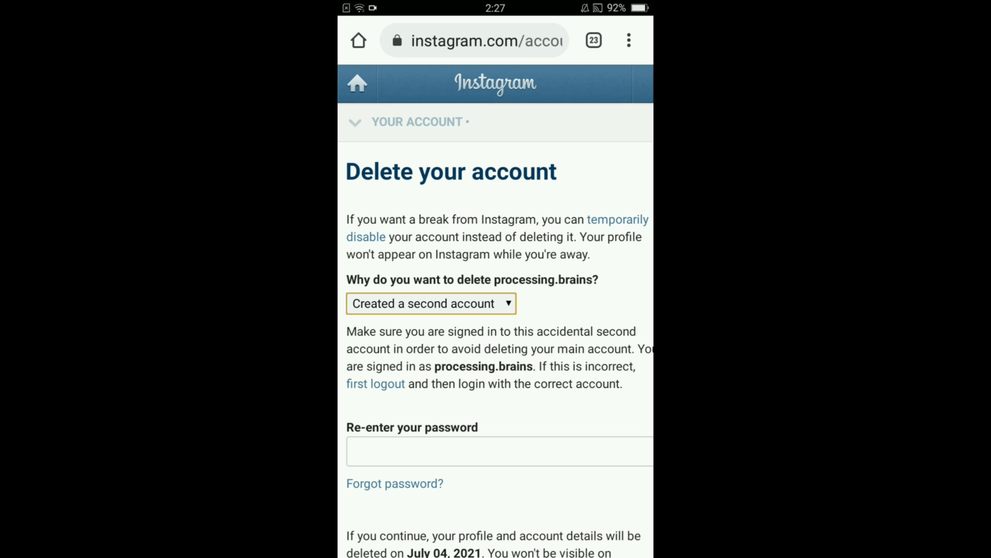
pyautogui.scroll(-3, 495, 310)
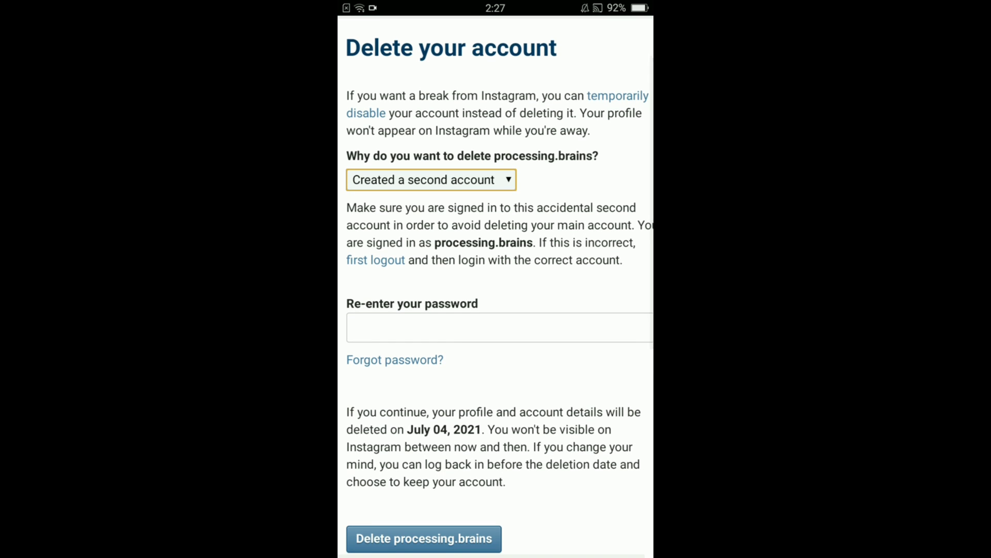
pyautogui.click(499, 327)
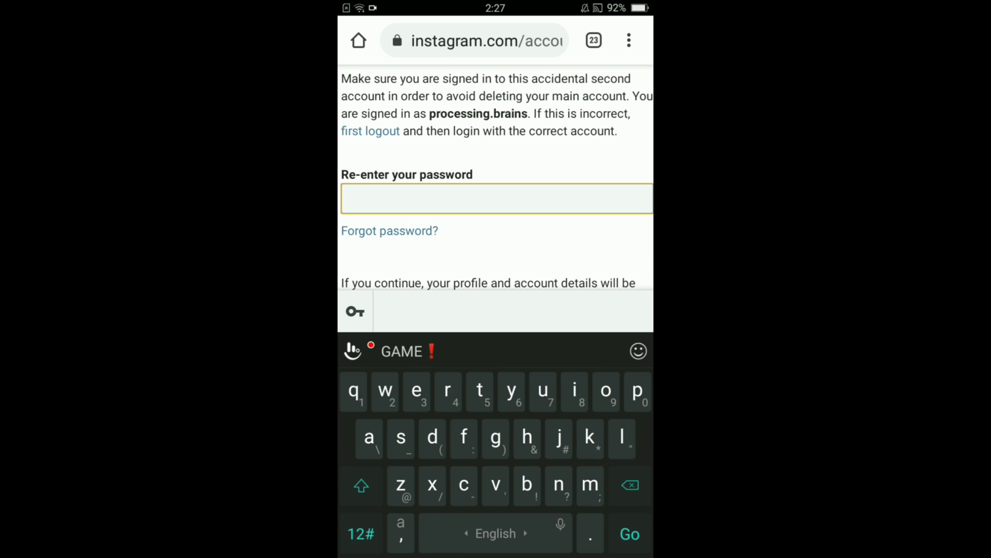
pyautogui.scroll(-3, 495, 179)
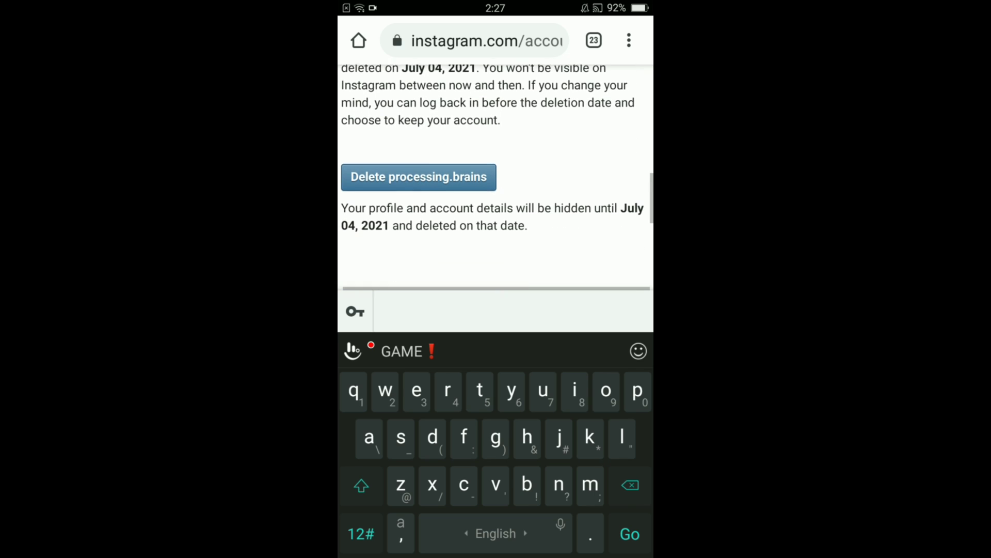